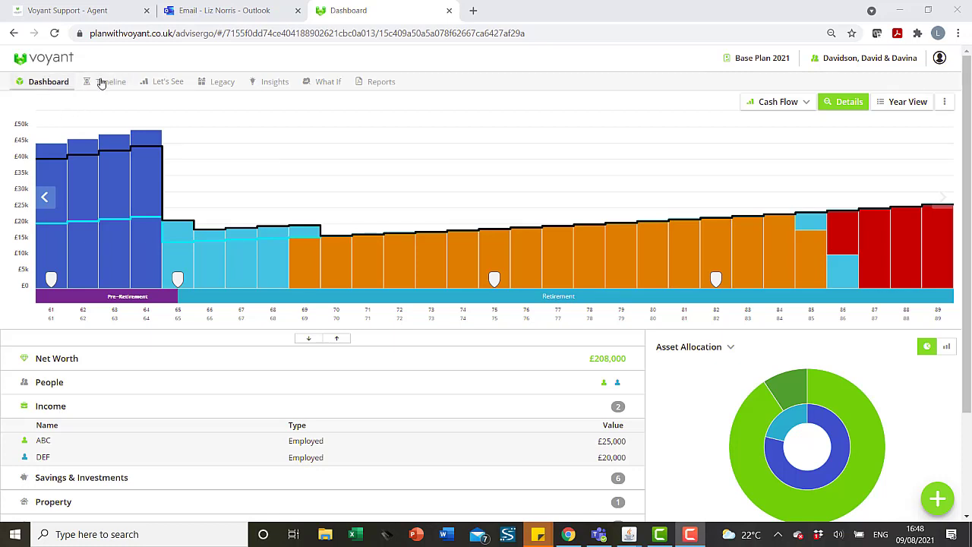
Add an event named Windfall to the plan's timeline, timed for 2027 at age 67.
mouse_move(180, 284)
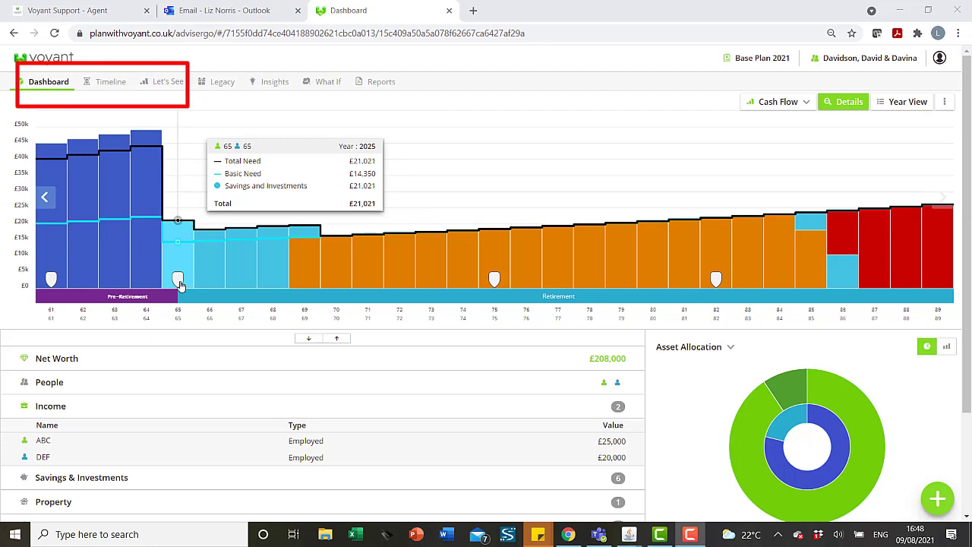
click(180, 285)
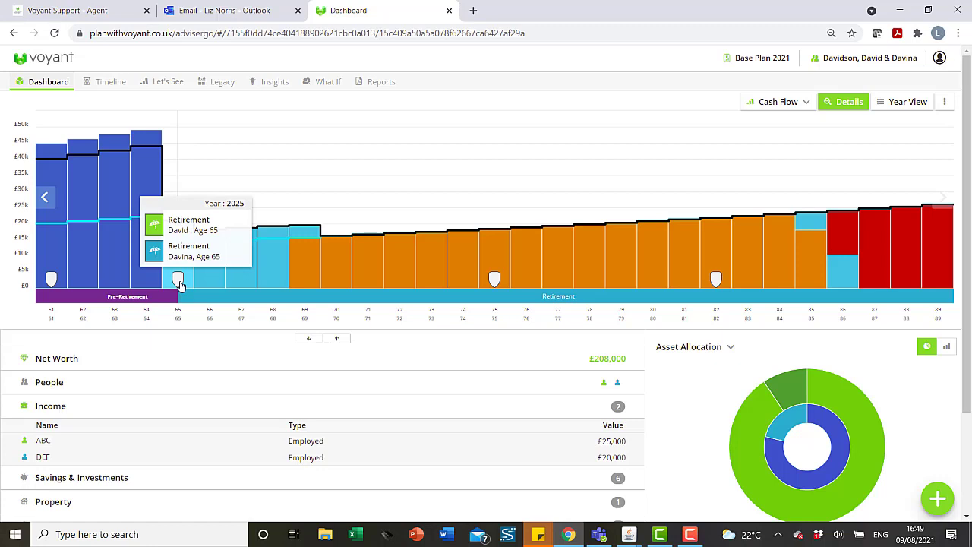
click(108, 84)
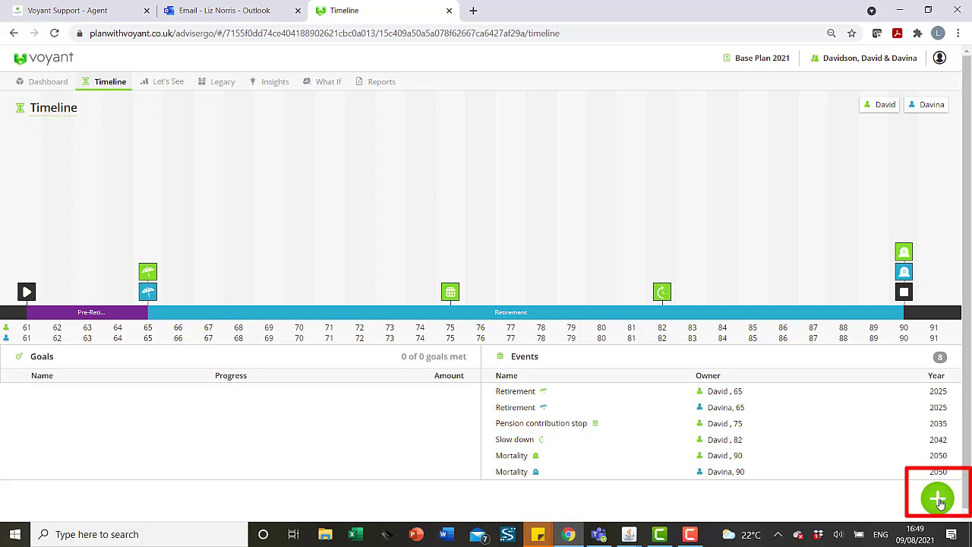
click(940, 500)
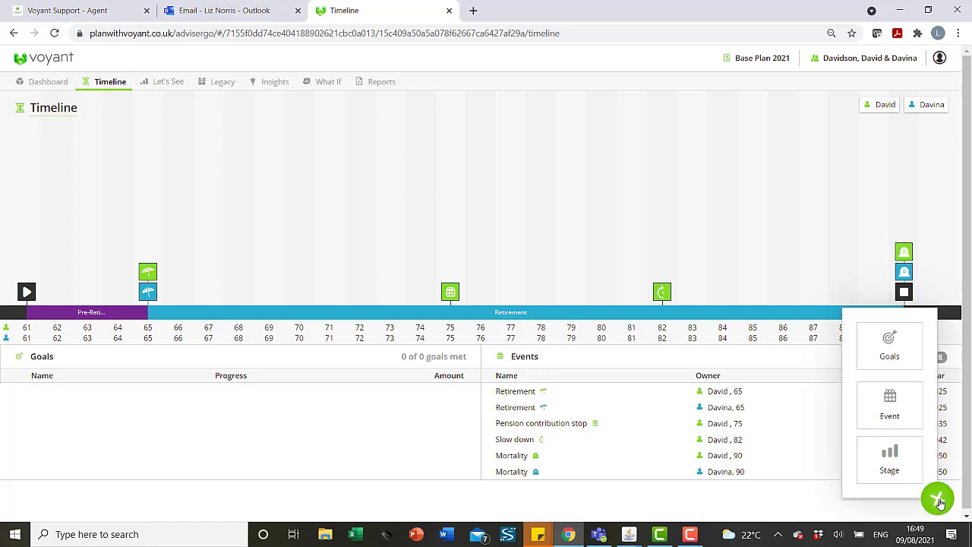
click(885, 408)
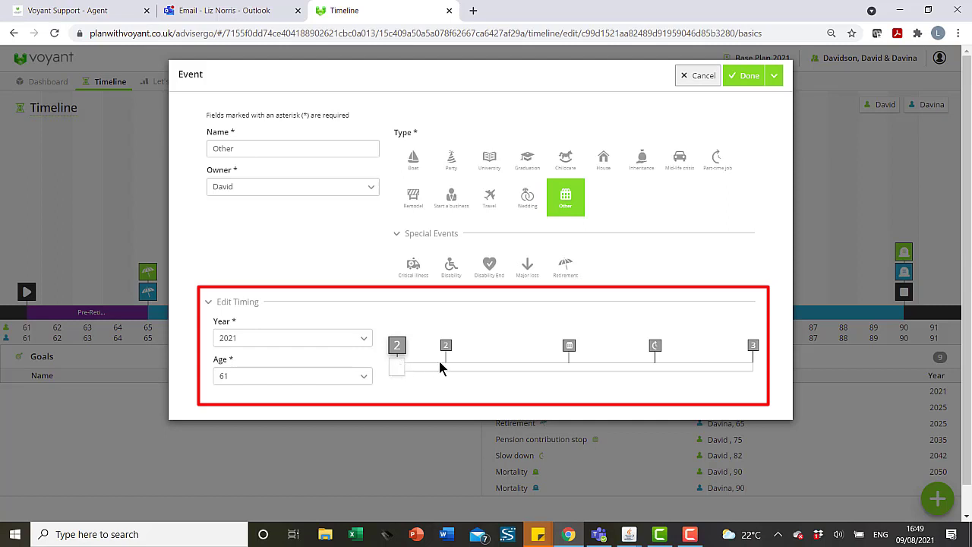
drag(236, 148, 192, 140)
key(BackSpace)
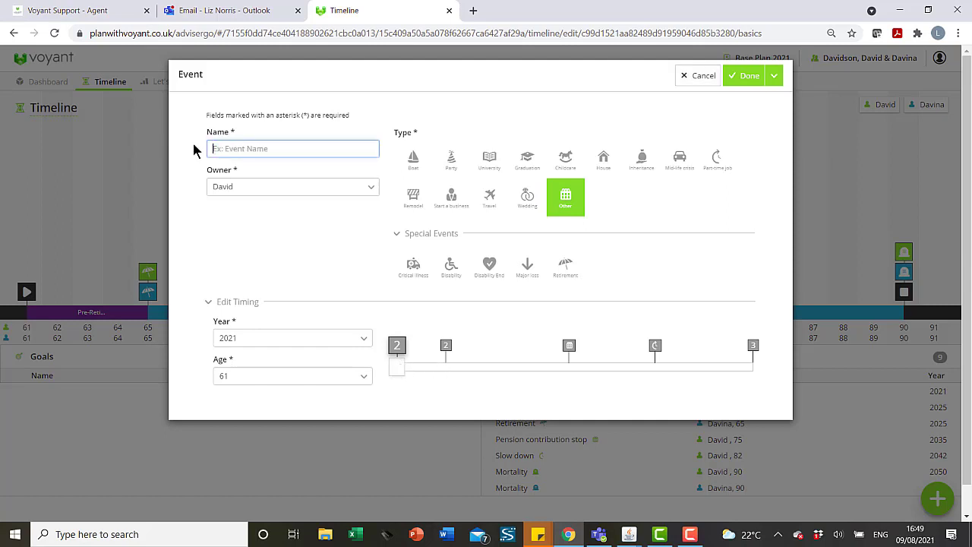
text(Windfall)
drag(397, 372, 474, 372)
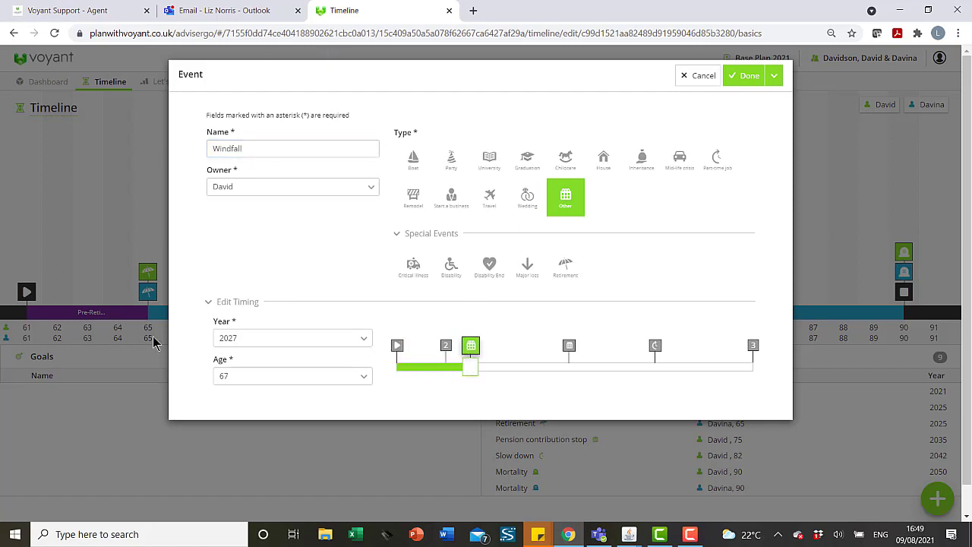
click(744, 77)
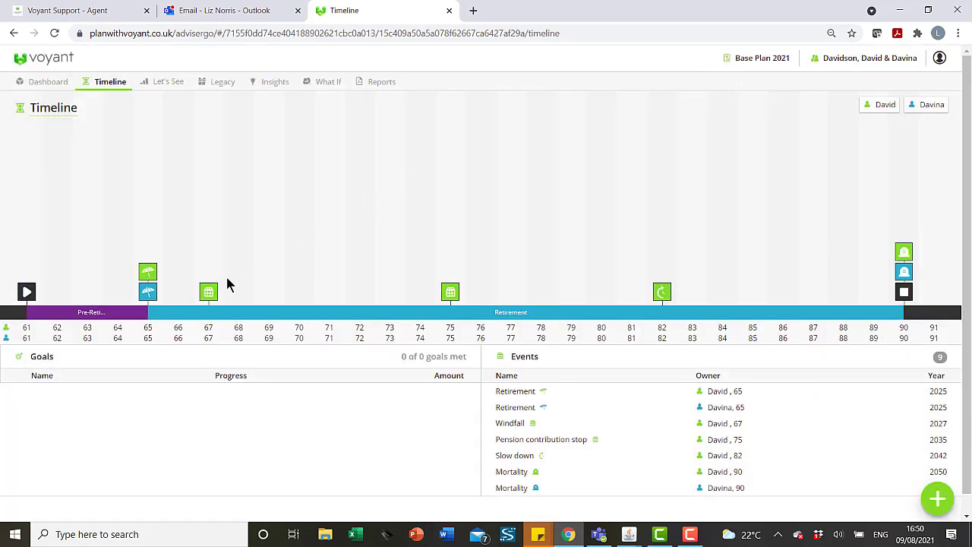
Change the Windfall event's type to Inheritance and save the event.
mouse_move(206, 296)
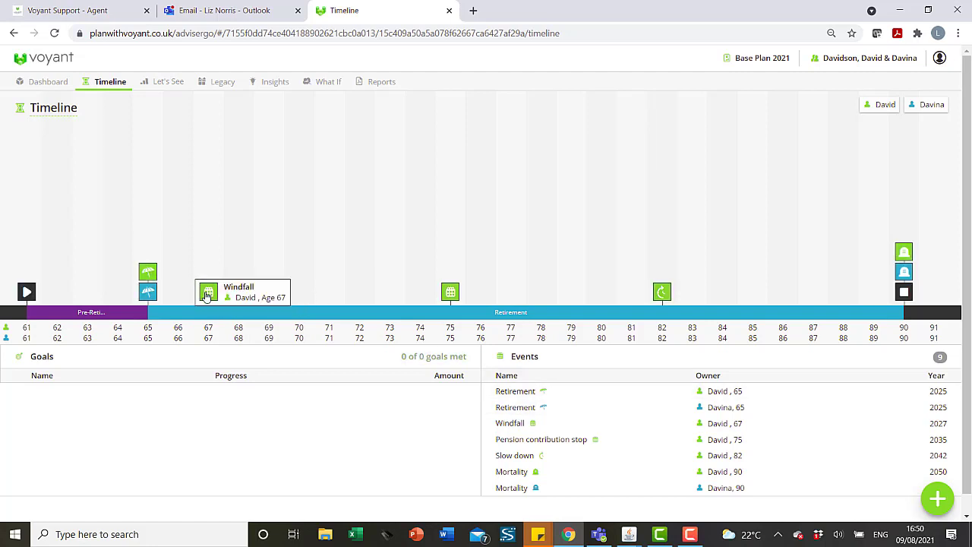
click(208, 292)
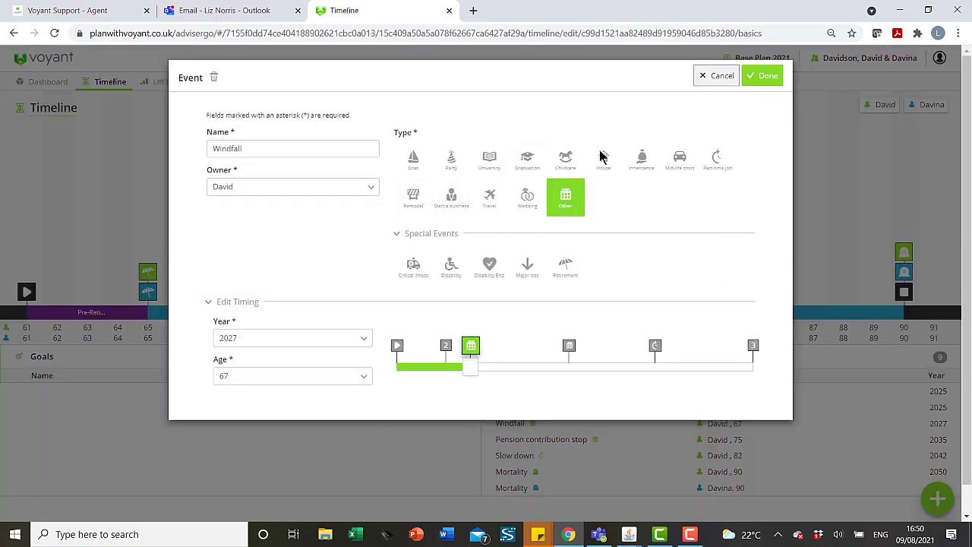
click(642, 163)
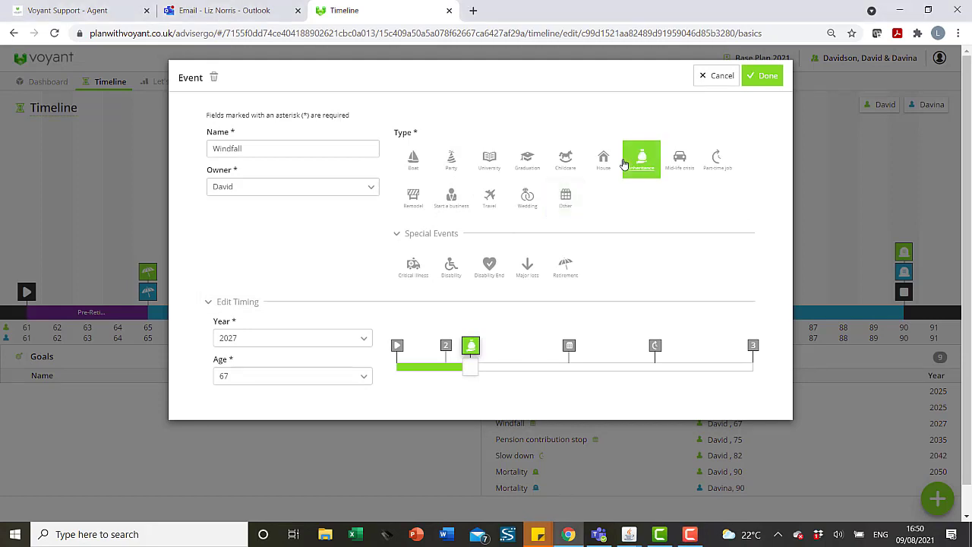
click(767, 78)
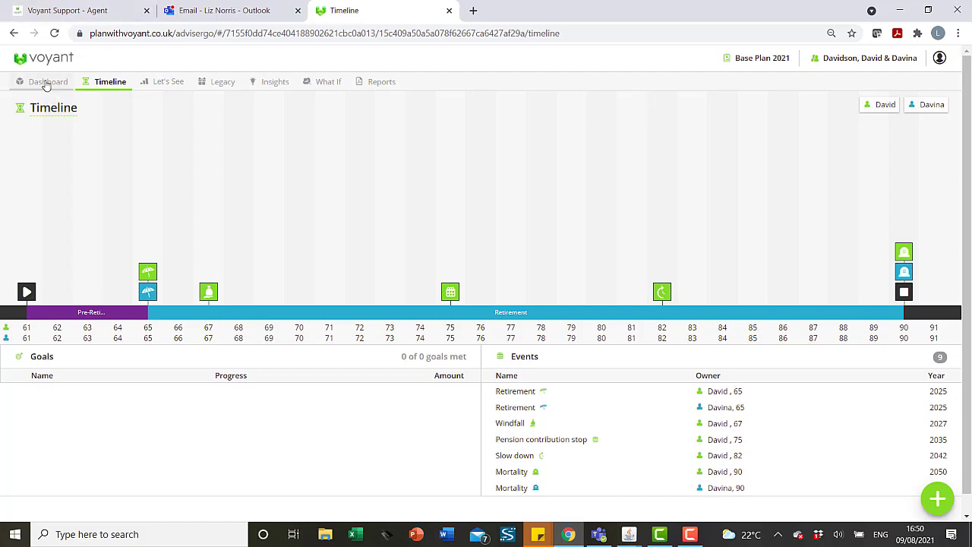
Create a windfall income item from the dashboard and name it Windfall.
click(46, 82)
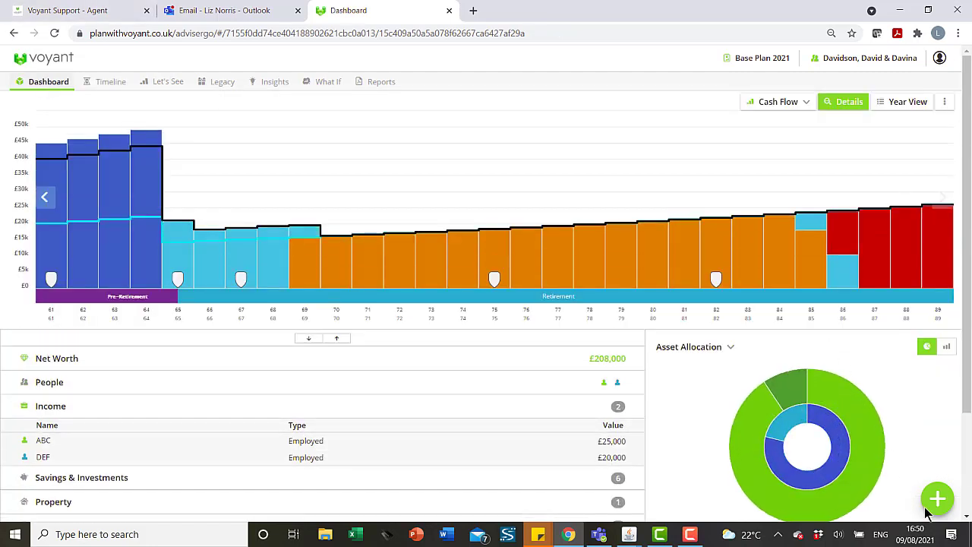
click(936, 500)
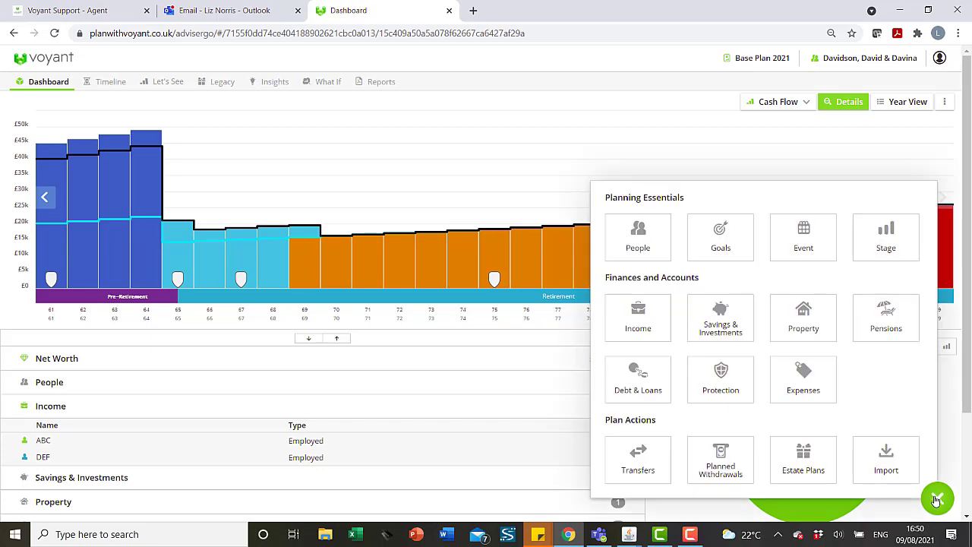
click(638, 320)
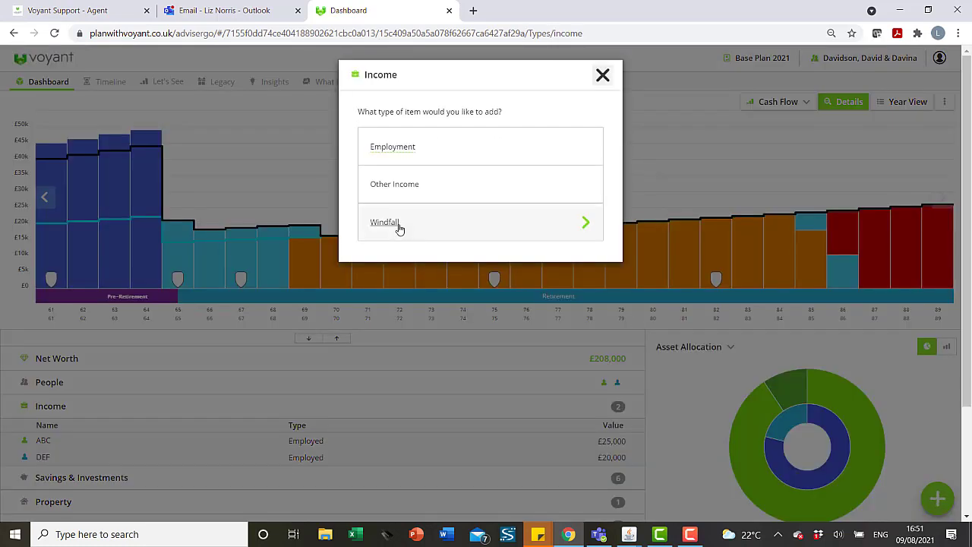
click(398, 227)
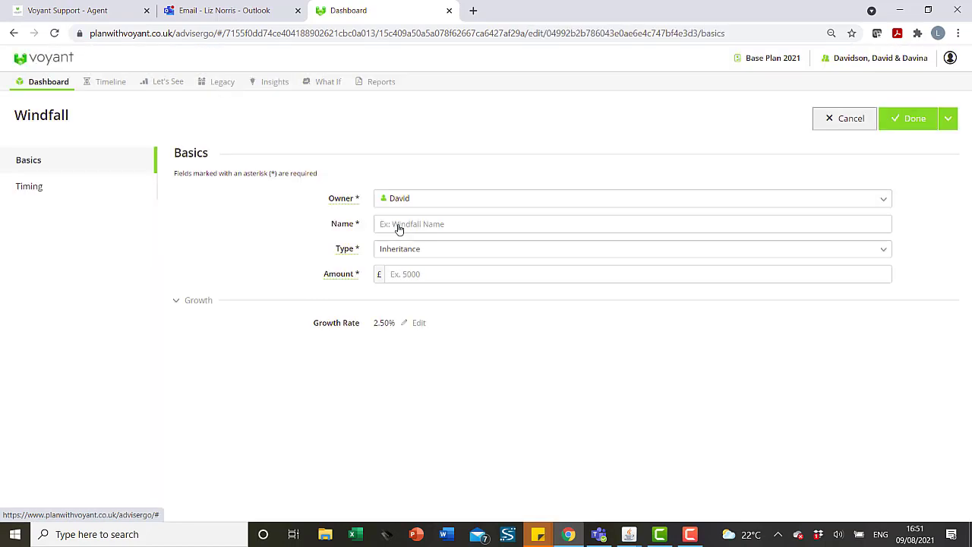
click(438, 224)
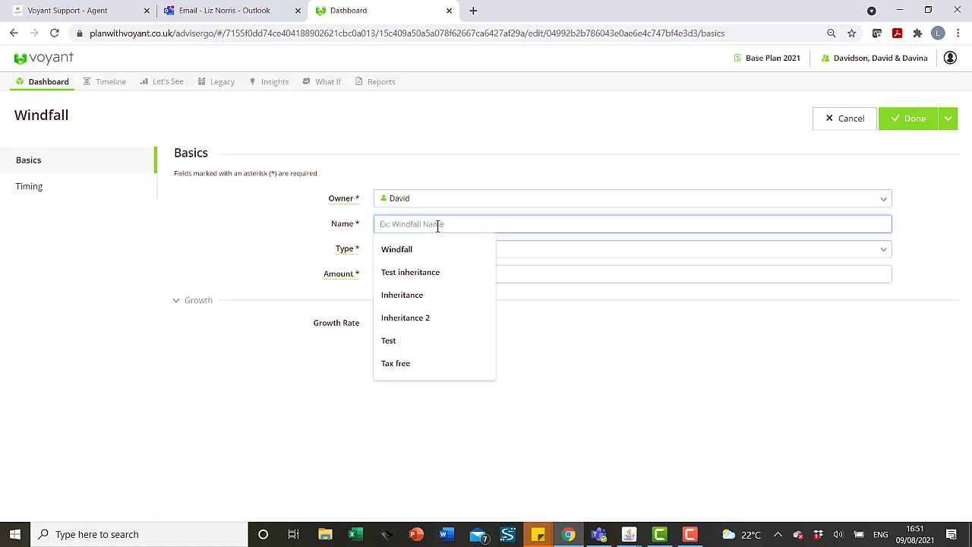
text(Windfall)
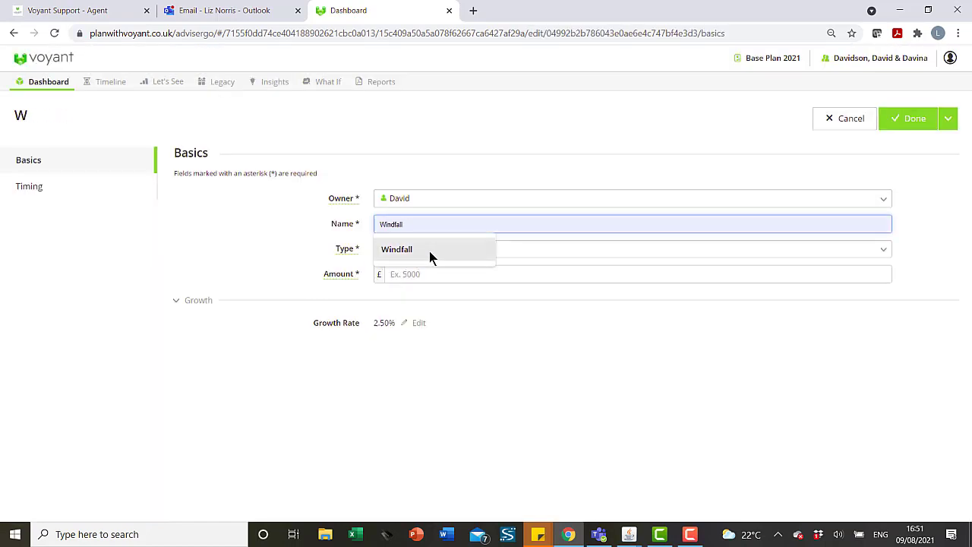
click(430, 251)
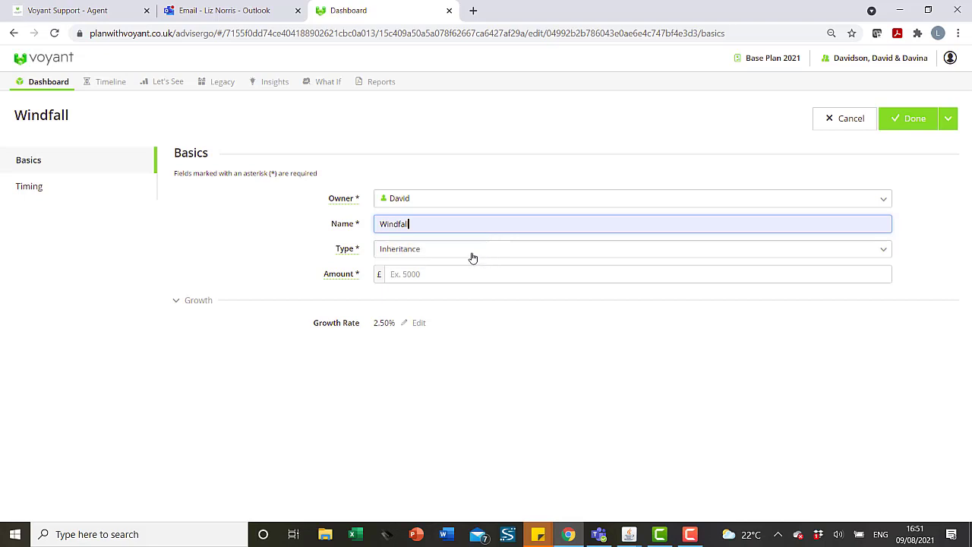
Set the windfall income's type to Inheritance and its amount to £50,000.
click(882, 251)
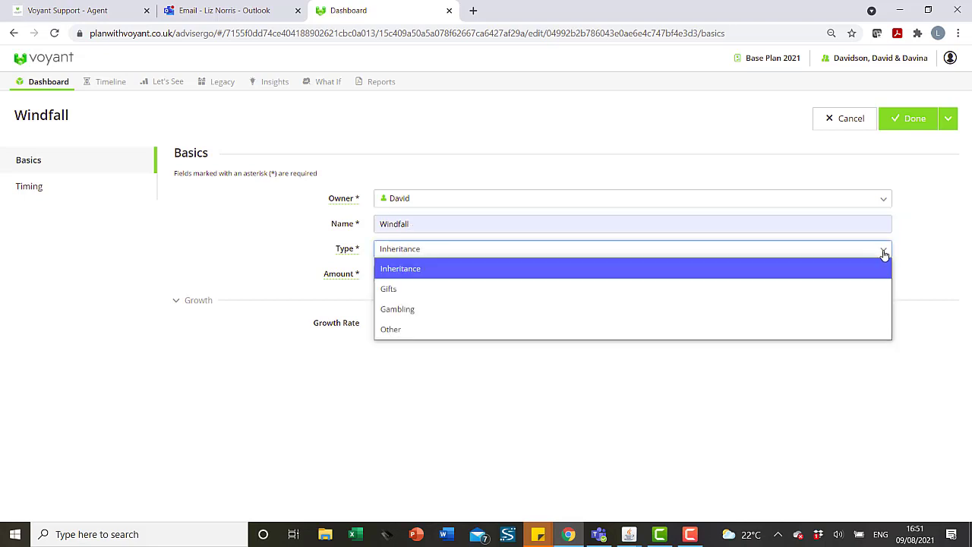
click(448, 269)
click(415, 274)
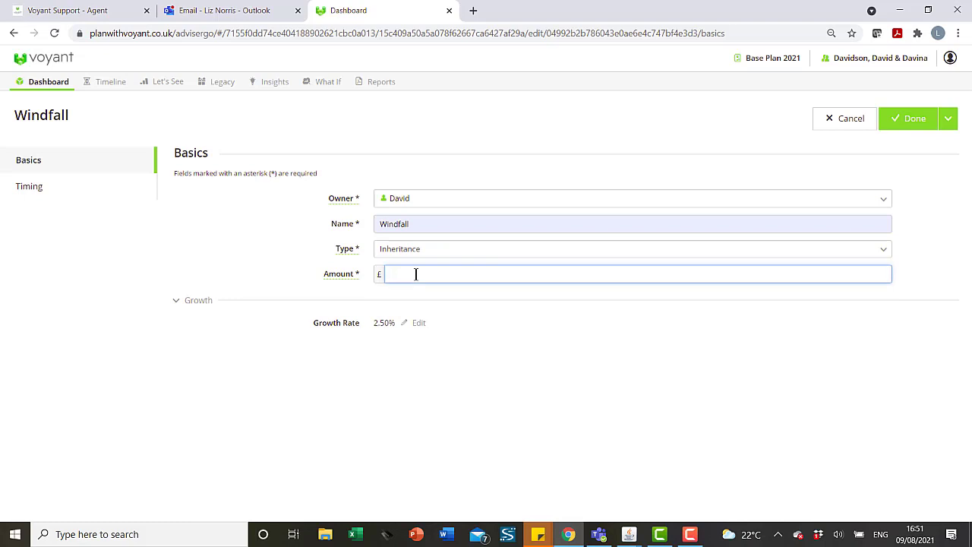
text(50)
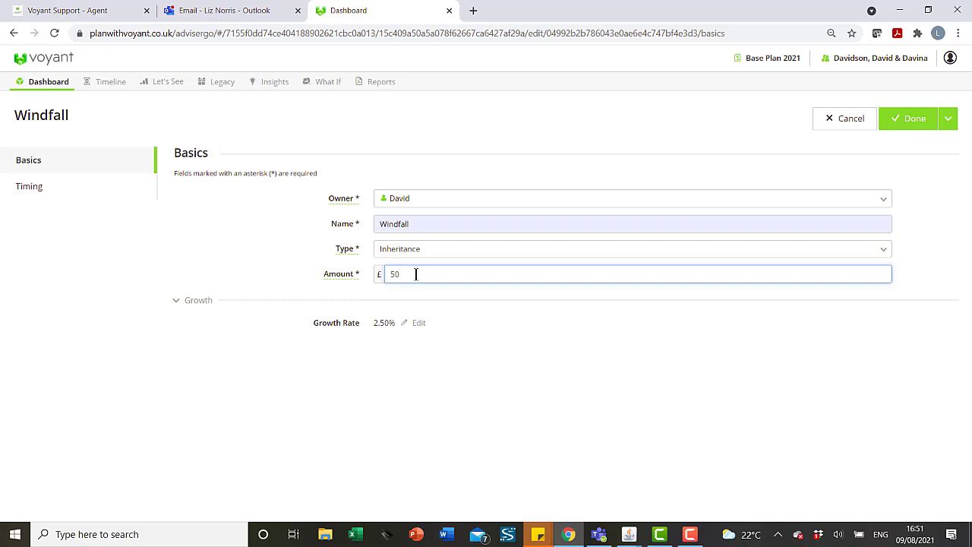
text(,000)
Set the windfall income to start at the Windfall event at age 67 and save it.
click(28, 193)
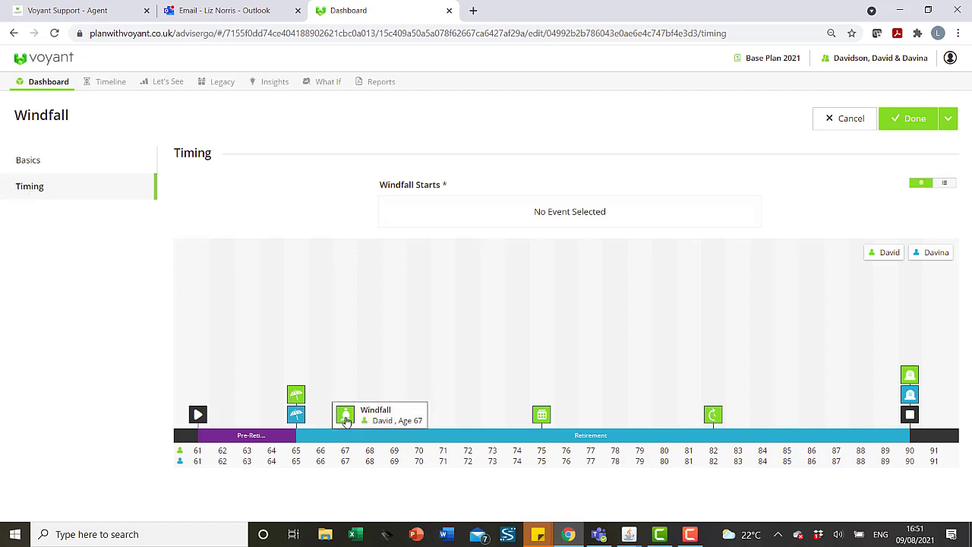
drag(345, 420, 475, 211)
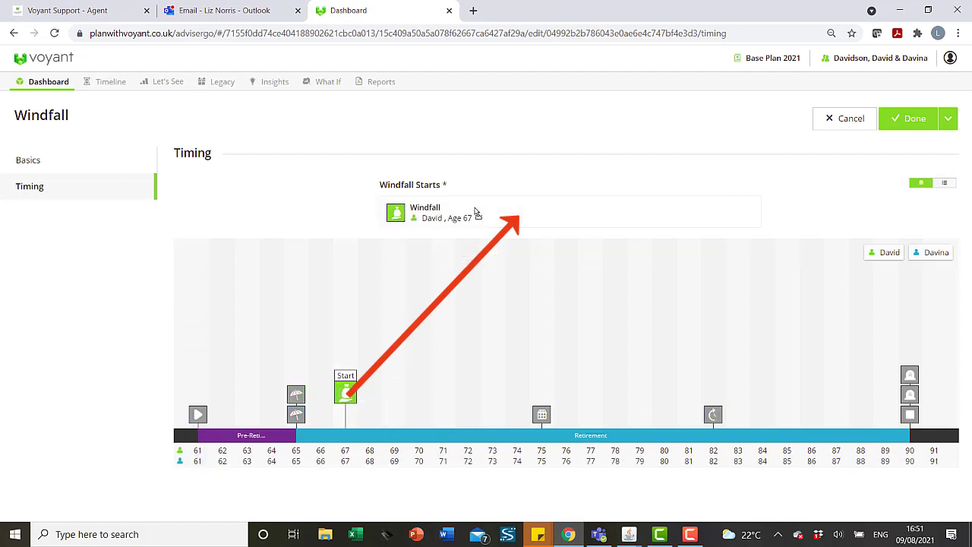
click(902, 117)
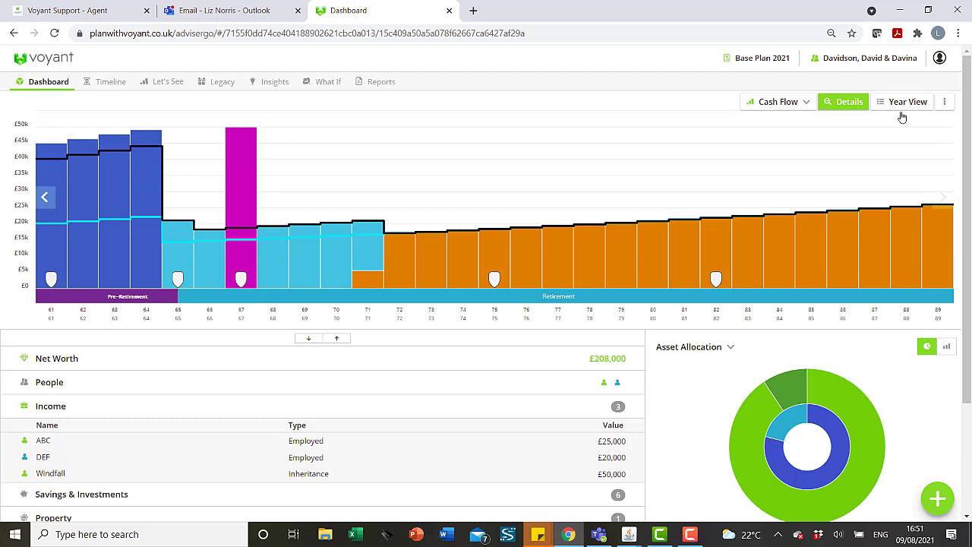
Move the Windfall event on the timeline to age 71 and review the cash flow chart on the dashboard.
mouse_move(243, 211)
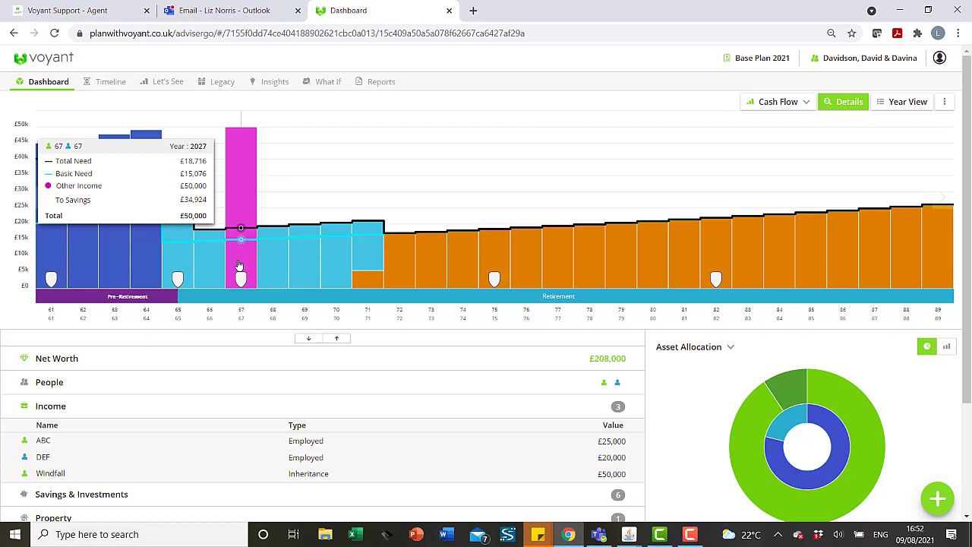
click(101, 86)
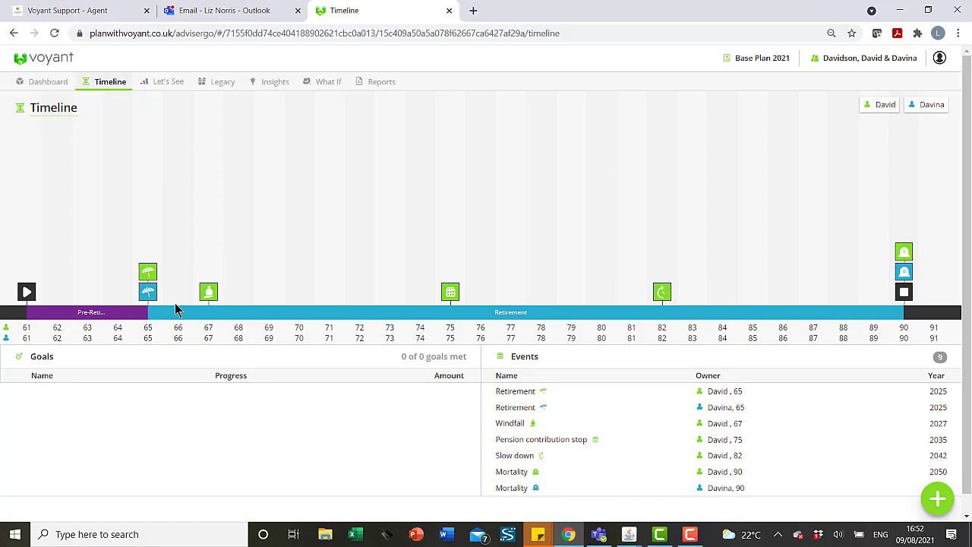
mouse_move(208, 293)
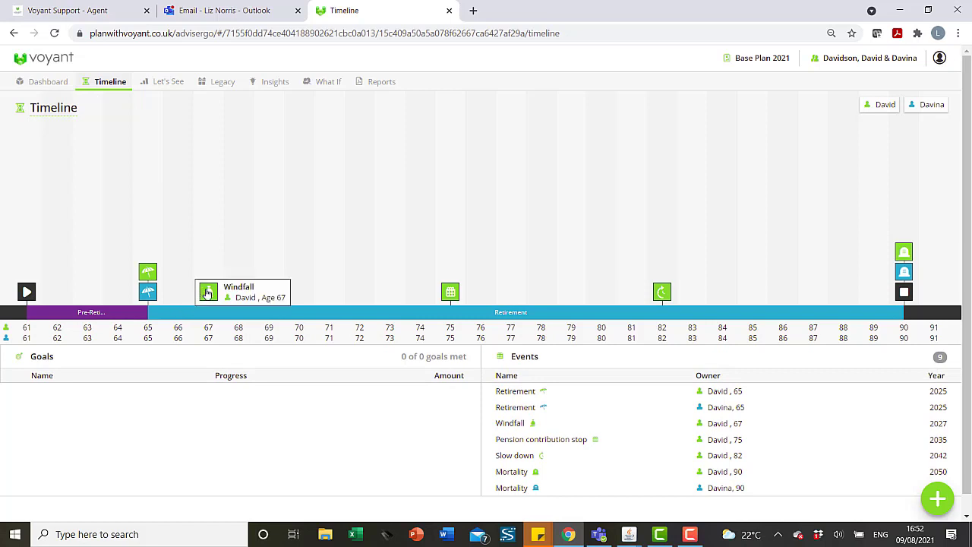
drag(208, 293, 322, 293)
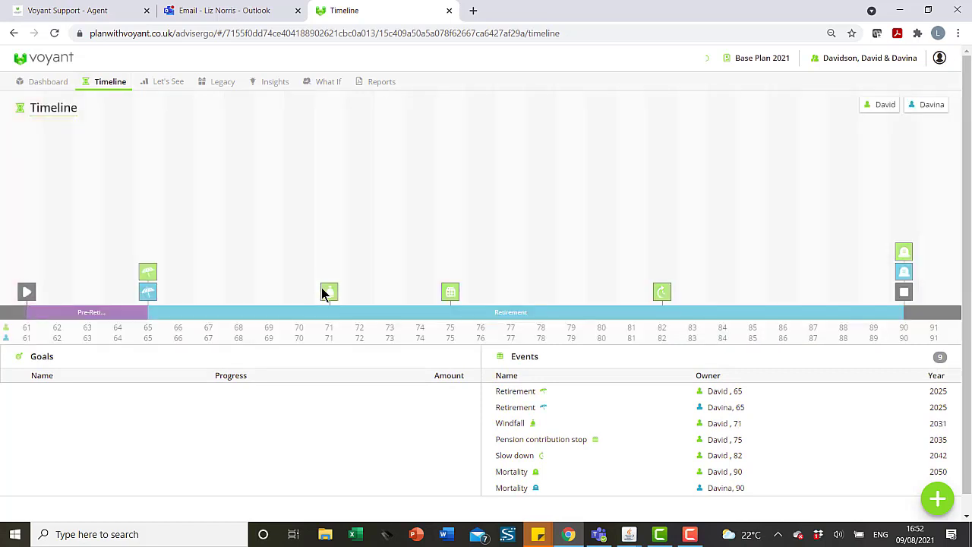
click(47, 83)
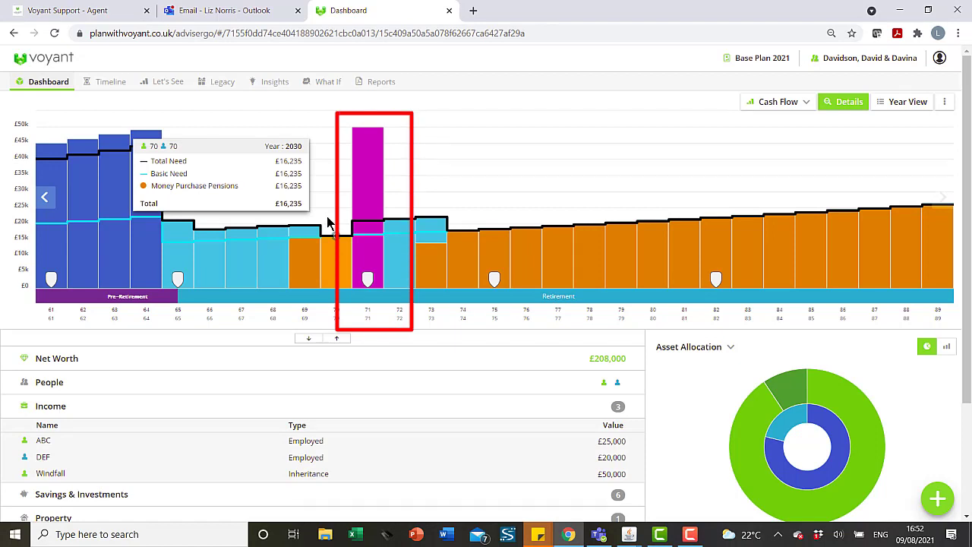
Examine the Windfall and Slow down event details on the timeline to compare which event affects the timing of other items.
click(111, 84)
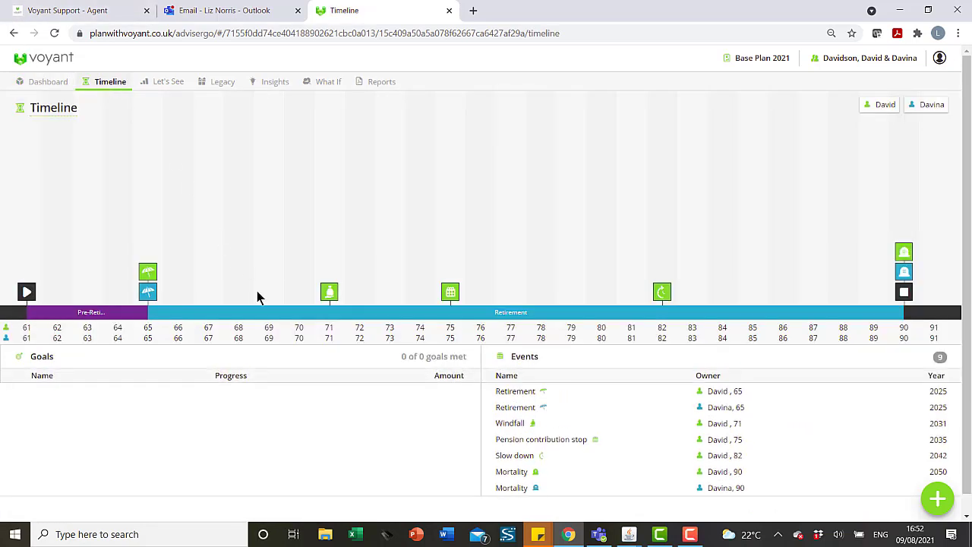
mouse_move(327, 295)
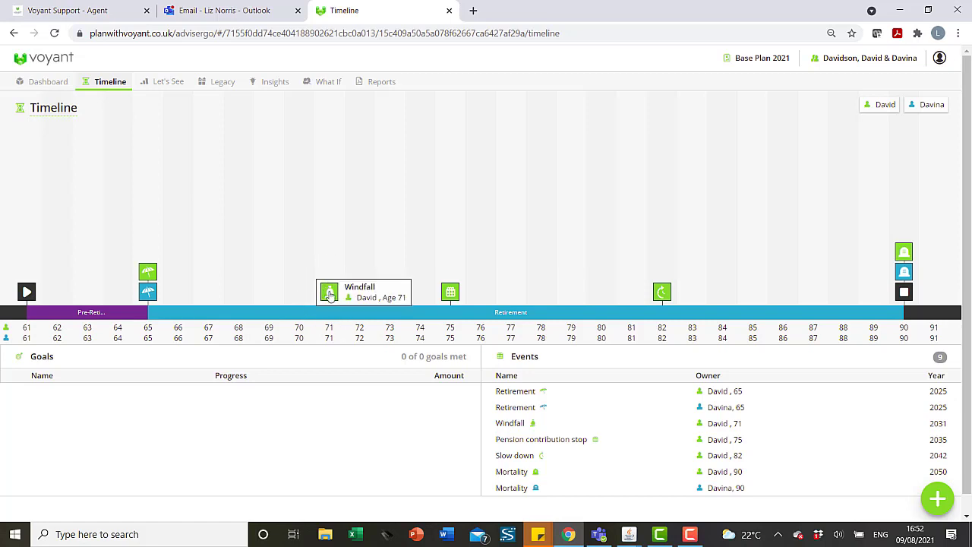
click(511, 425)
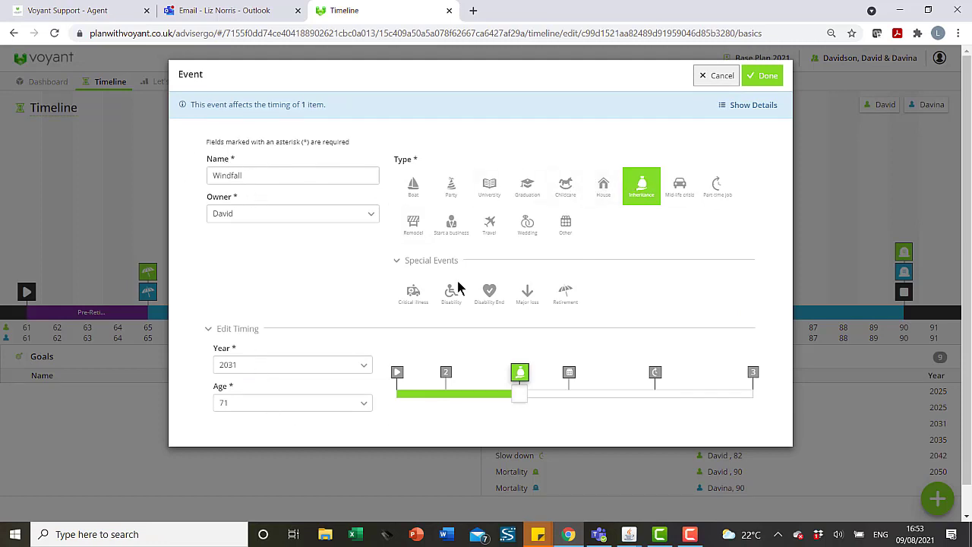
click(769, 75)
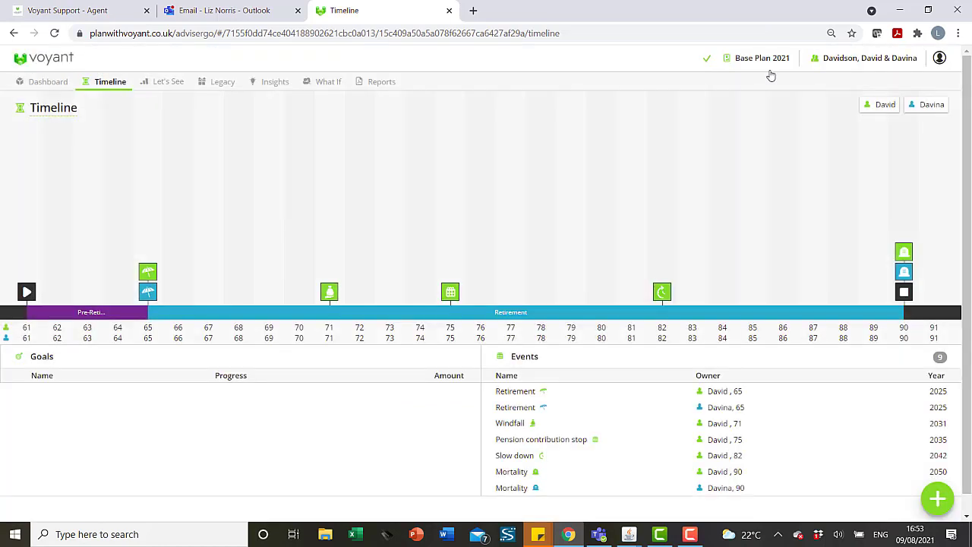
click(662, 291)
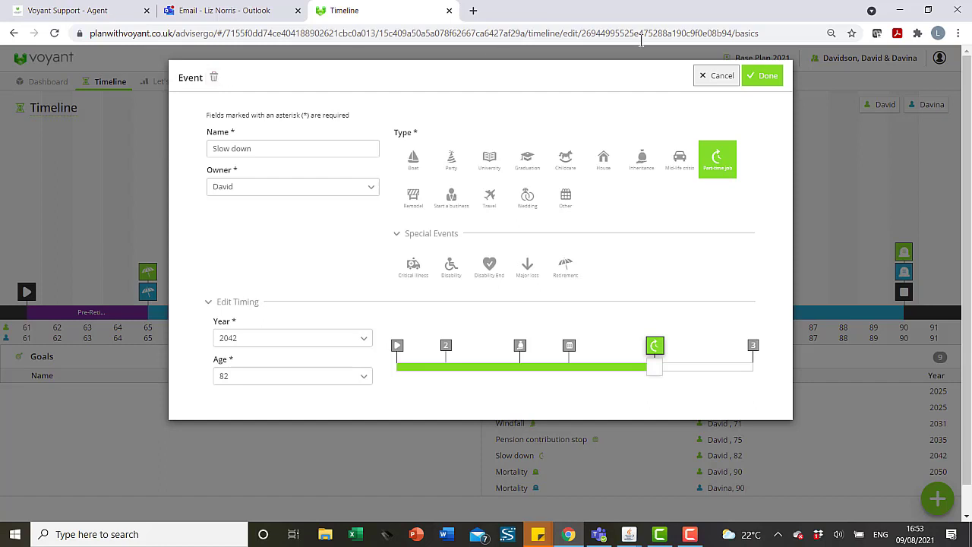
click(761, 77)
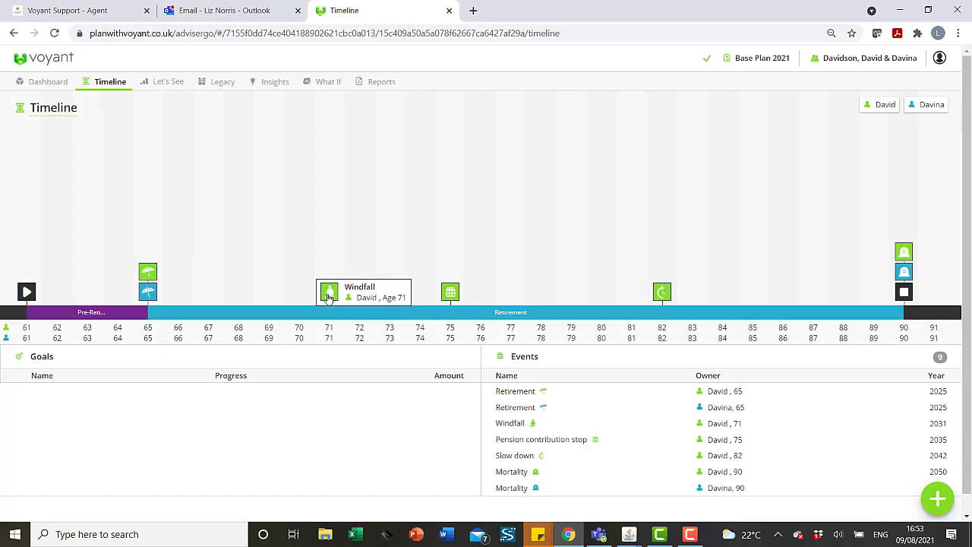
click(329, 296)
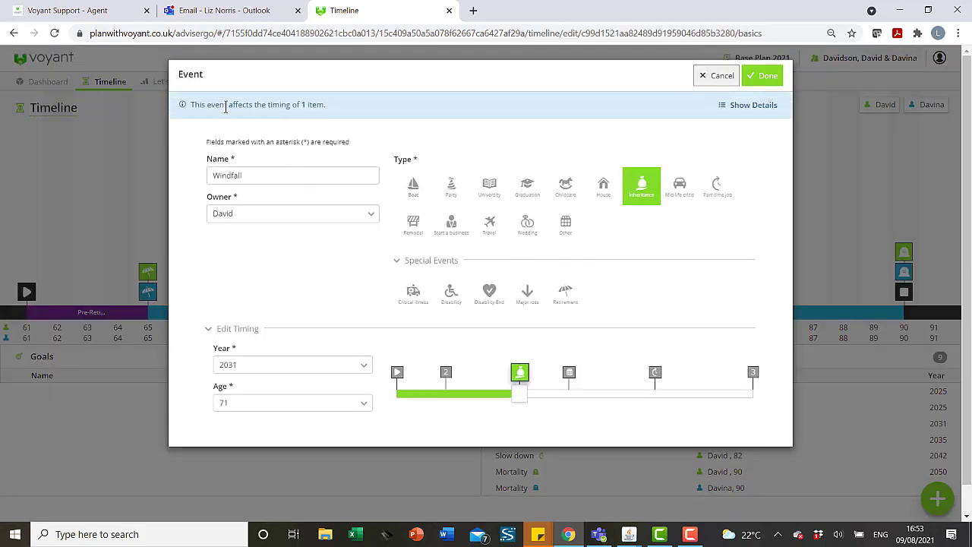